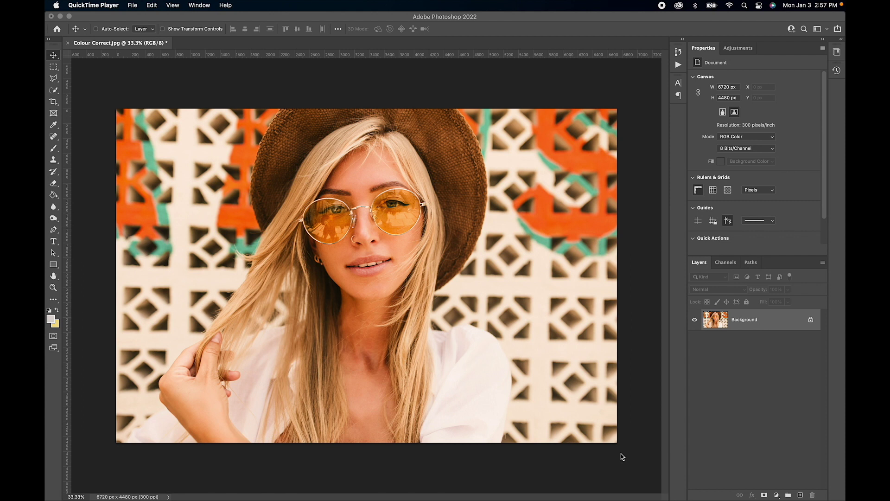
Step: Create a Curves 1 adjustment layer from the adjustment layer menu
{"action": "left_click", "coordinate": [778, 495]}
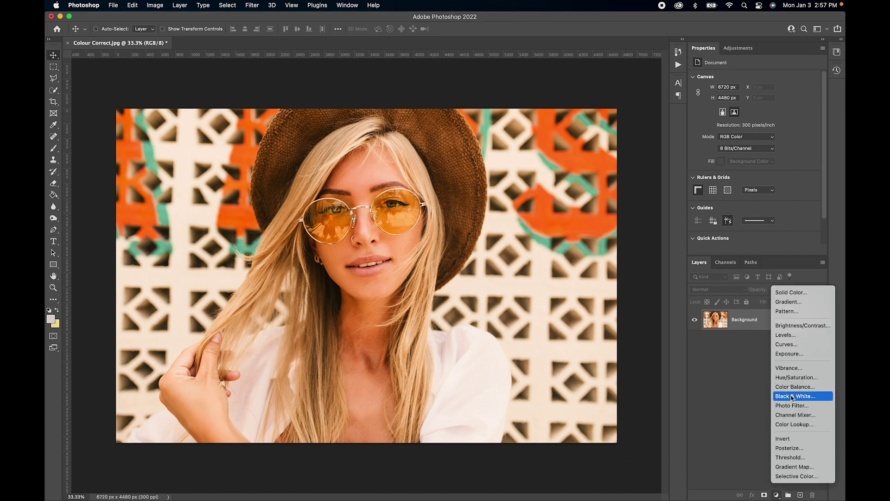
{"action": "left_click", "coordinate": [784, 345]}
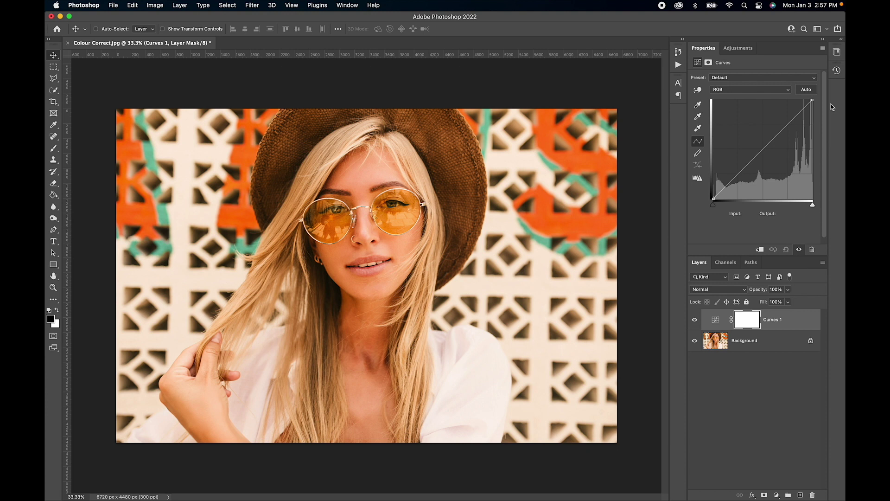
Step: Set Curves 1's auto correction to Find Dark & Light Colors and save it as default
{"action": "key", "text": "super"}
{"action": "left_click", "coordinate": [815, 91], "text": "alt"}
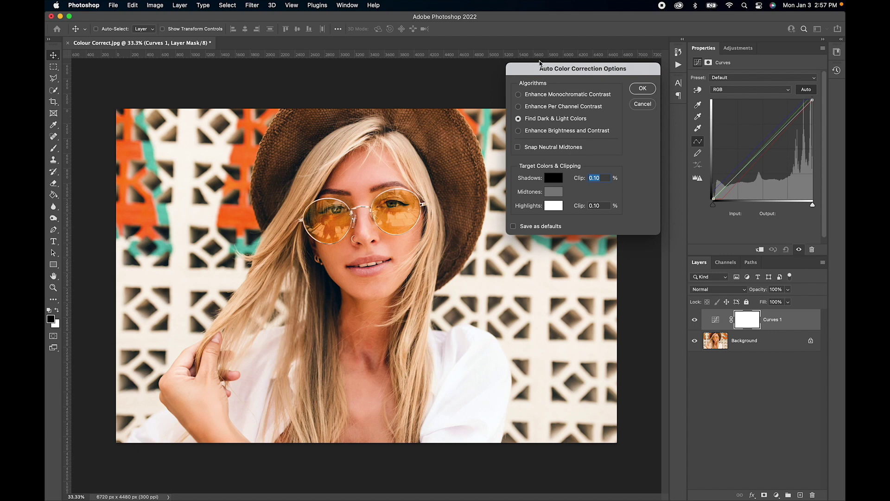
{"action": "left_click", "coordinate": [519, 107]}
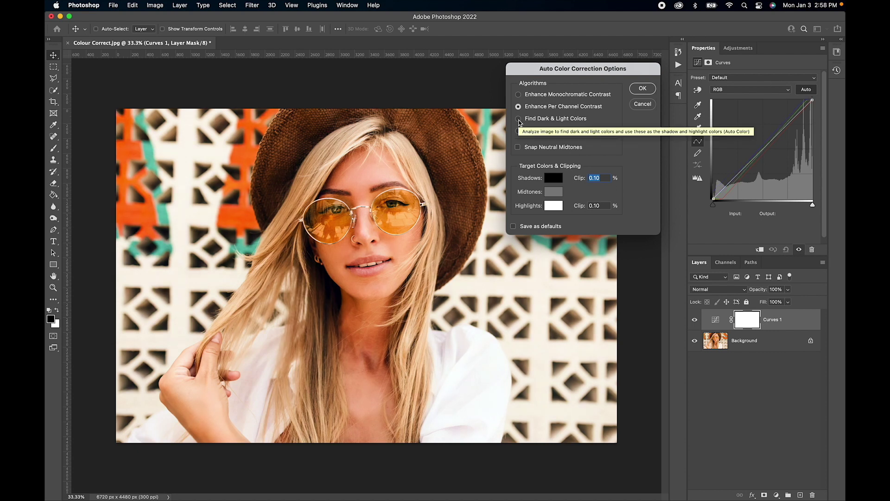
{"action": "left_click", "coordinate": [518, 119]}
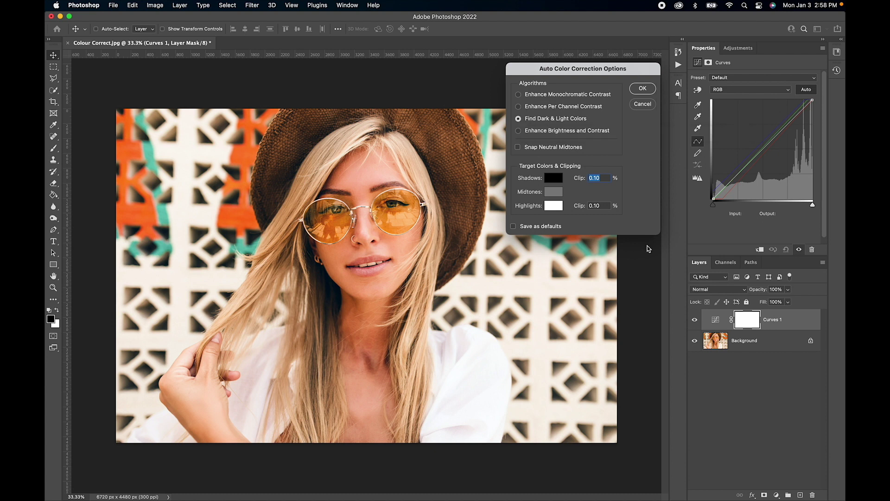
{"action": "left_click", "coordinate": [513, 227]}
{"action": "left_click", "coordinate": [643, 88]}
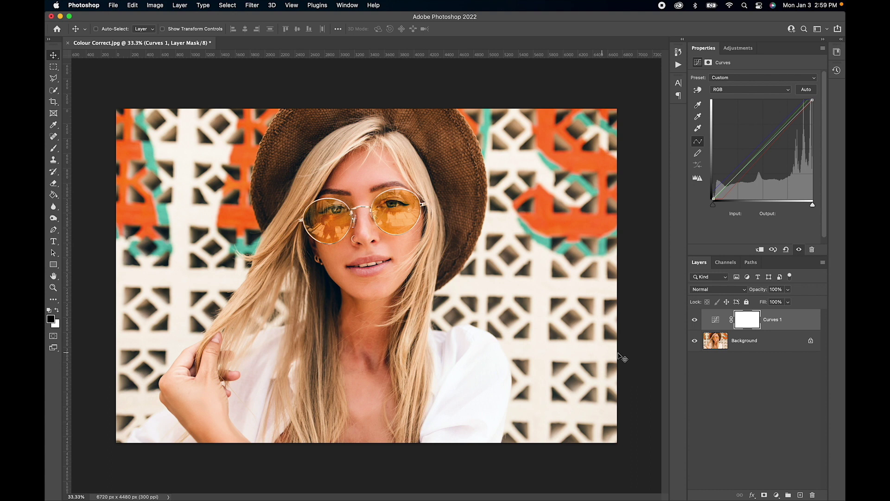
Step: Sample the wall as neutral grey in Curves 1, comparing before and after the correction
{"action": "left_click", "coordinate": [695, 320]}
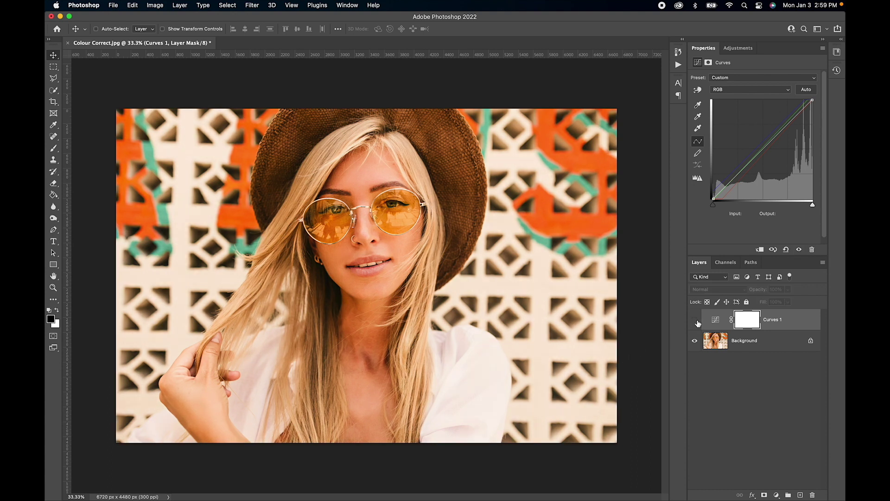
{"action": "left_click", "coordinate": [695, 320]}
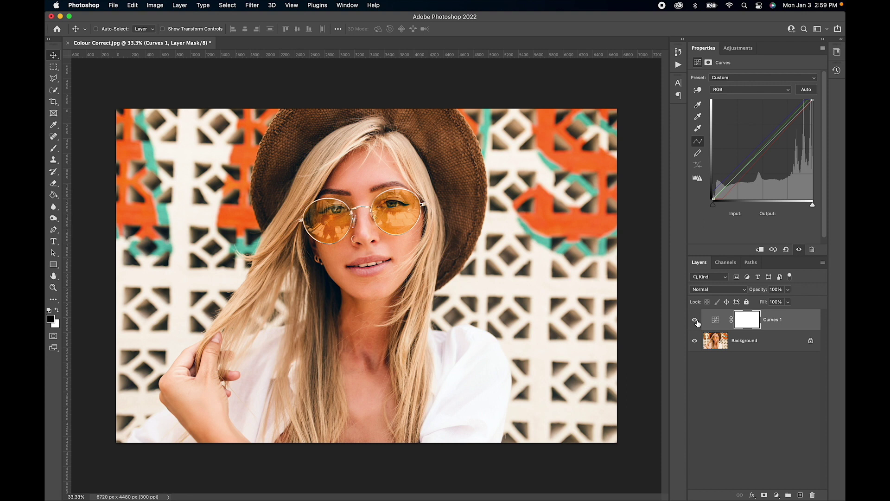
{"action": "left_click", "coordinate": [715, 323]}
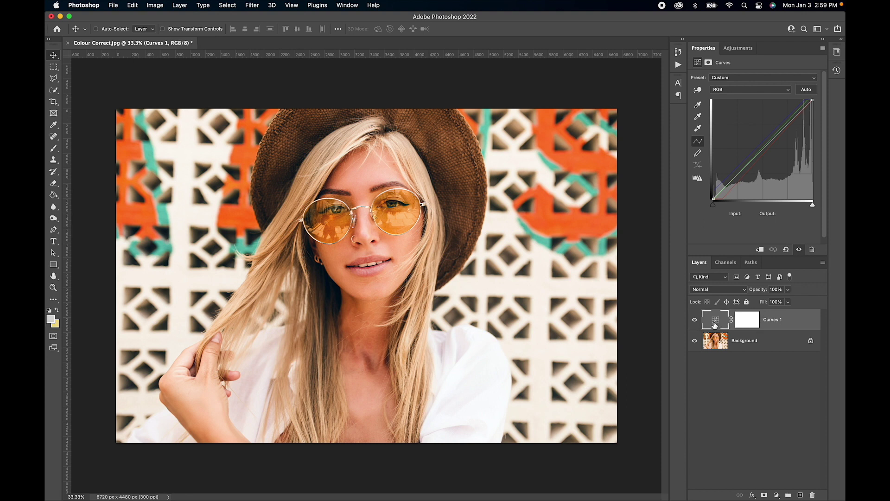
{"action": "left_click", "coordinate": [698, 117]}
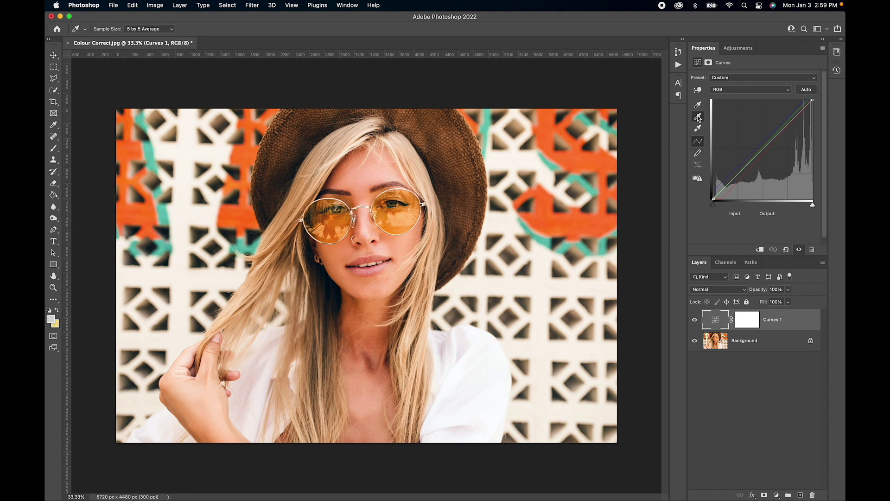
{"action": "left_click", "coordinate": [453, 318]}
{"action": "left_click", "coordinate": [694, 320]}
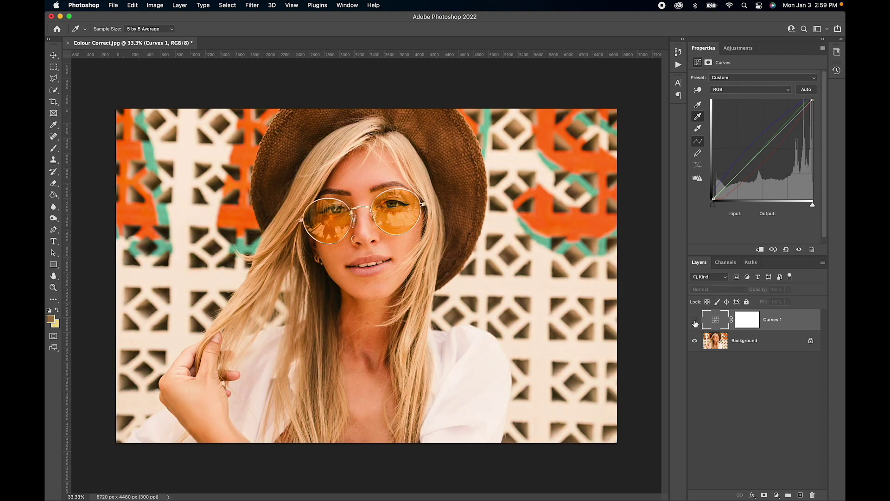
{"action": "left_click", "coordinate": [695, 320]}
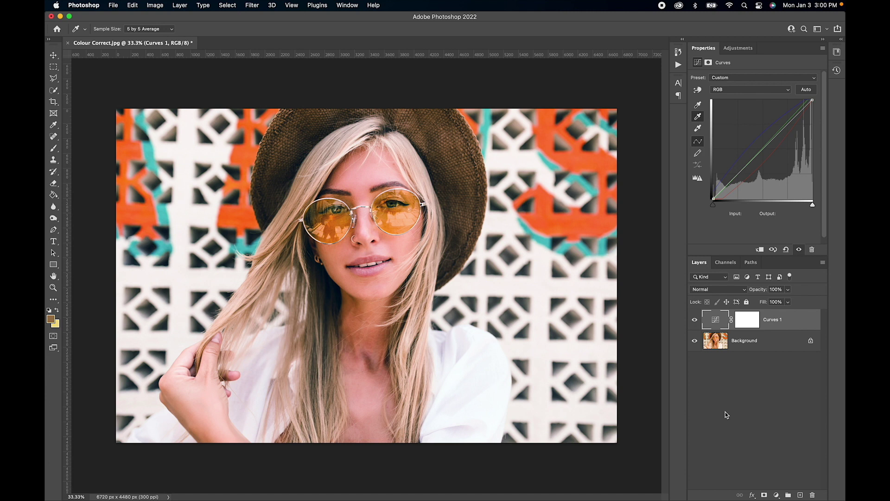
Step: Stamp all visible layers into a new layer, then hide it and Curves 1
{"action": "key", "text": "ctrl+alt+shift+e"}
{"action": "key", "text": "v"}
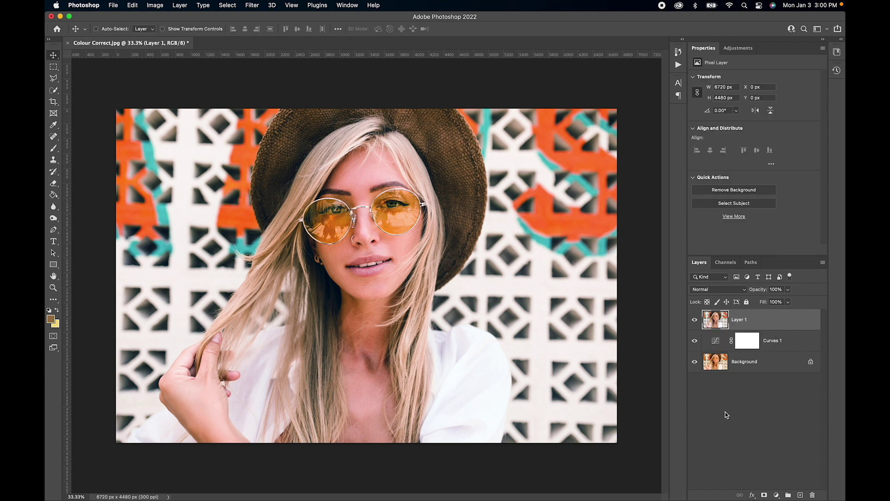
{"action": "left_click", "coordinate": [694, 341]}
{"action": "left_click", "coordinate": [694, 320]}
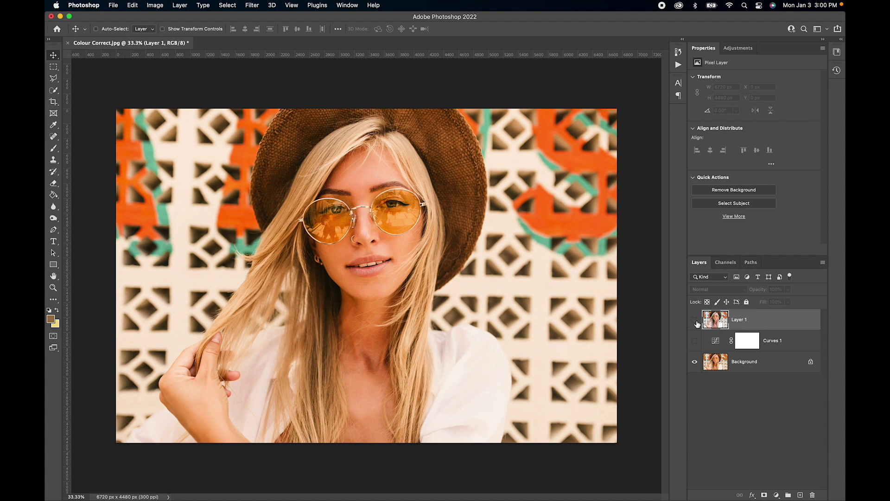
Step: Rename the stamped layer 'AUTO' and open the adjustment layer menu
{"action": "double_click", "coordinate": [741, 320]}
{"action": "type", "text": "AUTO"}
{"action": "key", "text": "Return"}
{"action": "left_click", "coordinate": [777, 495]}
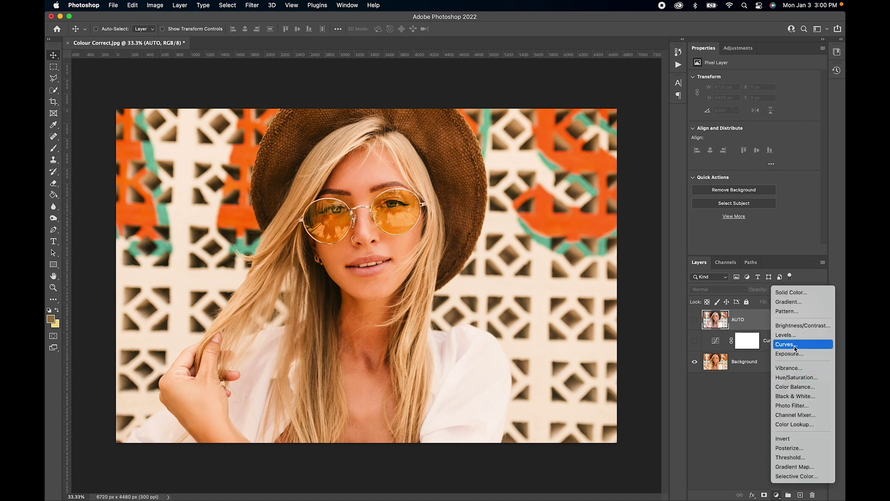
Step: Add Curves 2 below AUTO and raise its Red channel black point to input 18
{"action": "left_click", "coordinate": [767, 499]}
{"action": "left_click_drag", "start_coordinate": [761, 330], "coordinate": [770, 367]}
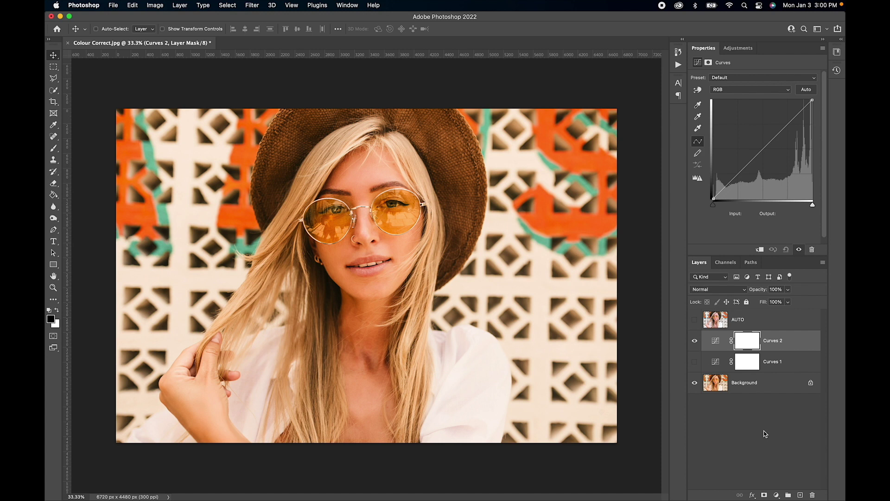
{"action": "left_click", "coordinate": [767, 90]}
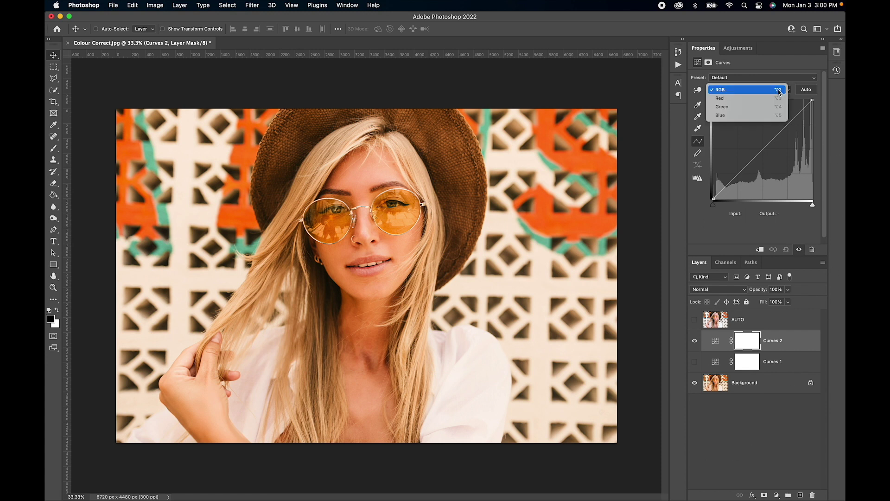
{"action": "left_click", "coordinate": [761, 99]}
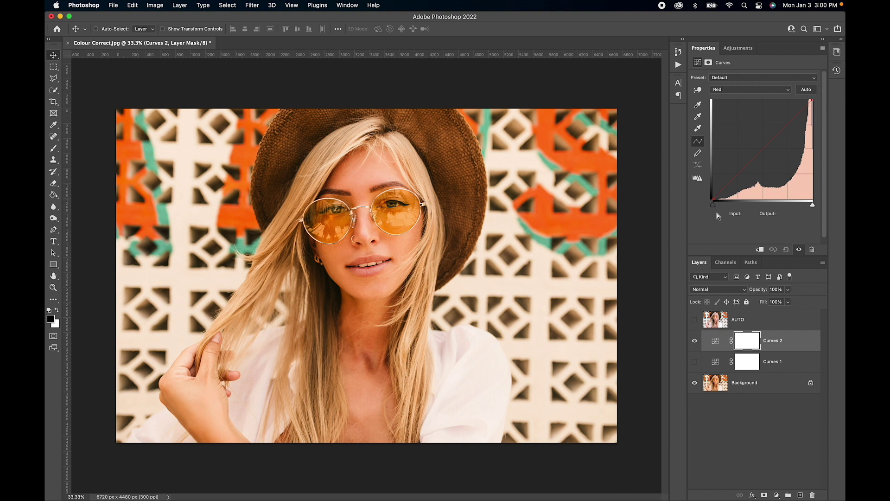
{"action": "left_click_drag", "start_coordinate": [714, 206], "coordinate": [722, 208]}
Step: Set Curves 2's Green channel black point to 14 and white point to 242
{"action": "left_click", "coordinate": [788, 91]}
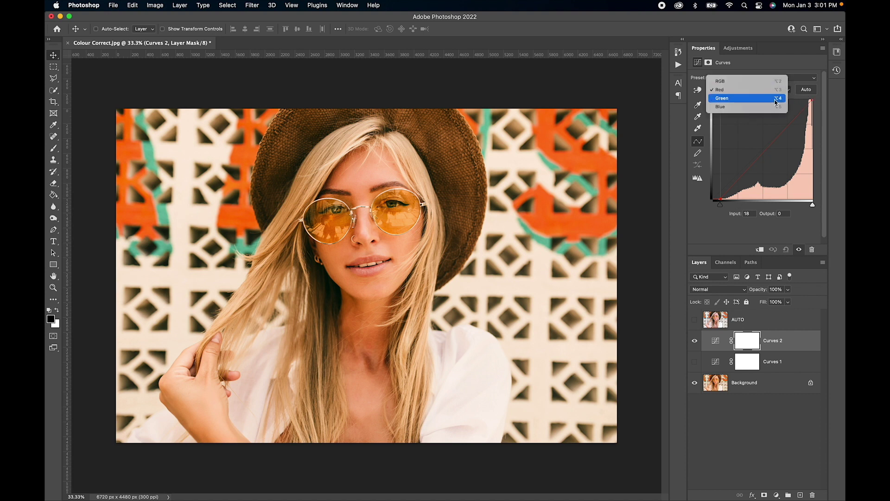
{"action": "left_click", "coordinate": [760, 98]}
{"action": "left_click_drag", "start_coordinate": [717, 203], "coordinate": [719, 205]}
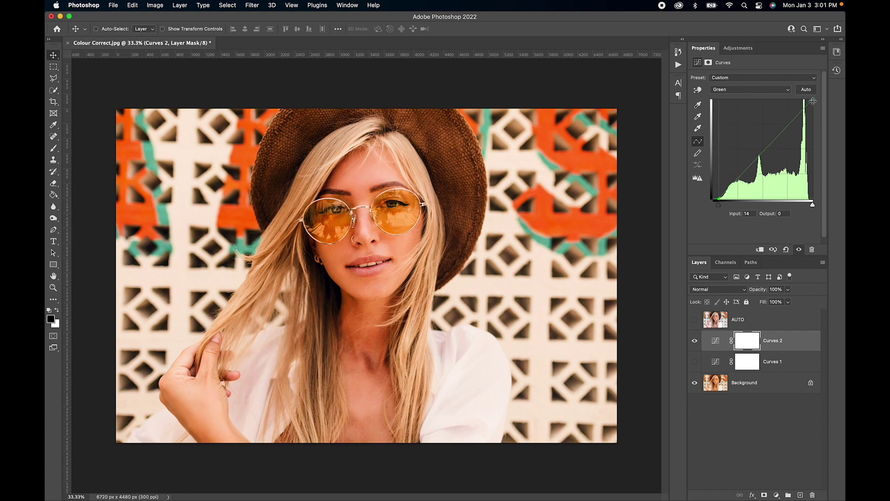
{"action": "left_click_drag", "start_coordinate": [813, 206], "coordinate": [809, 208]}
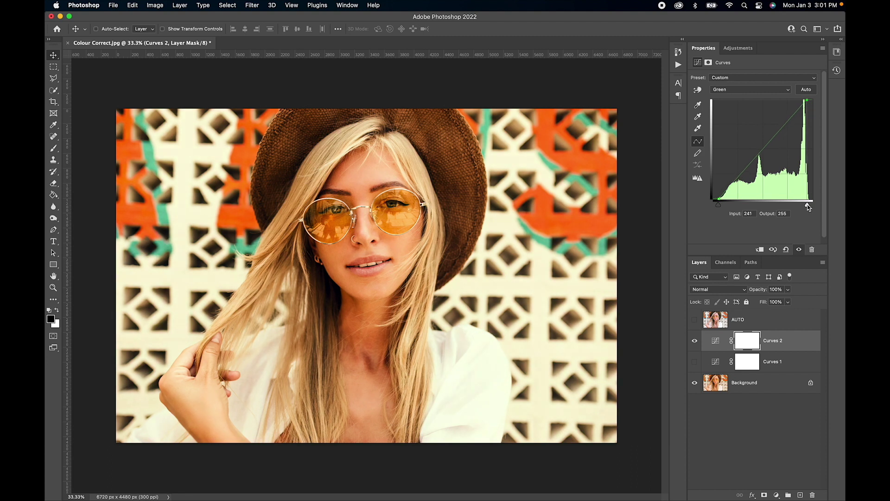
{"action": "left_click", "coordinate": [769, 91]}
{"action": "left_click", "coordinate": [770, 99]}
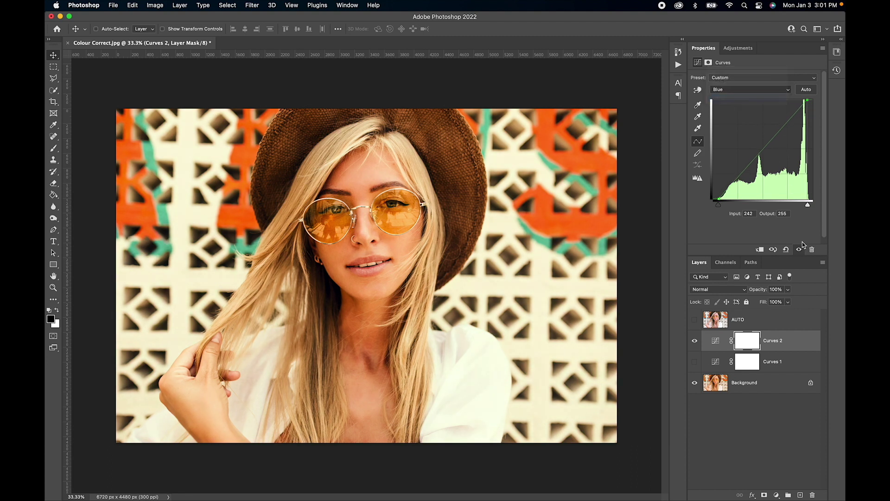
Step: Shape the Blue curve: shadows to output 18, white point to input 216, midtones raised
{"action": "left_click", "coordinate": [715, 203]}
{"action": "left_click_drag", "start_coordinate": [712, 200], "coordinate": [710, 191]}
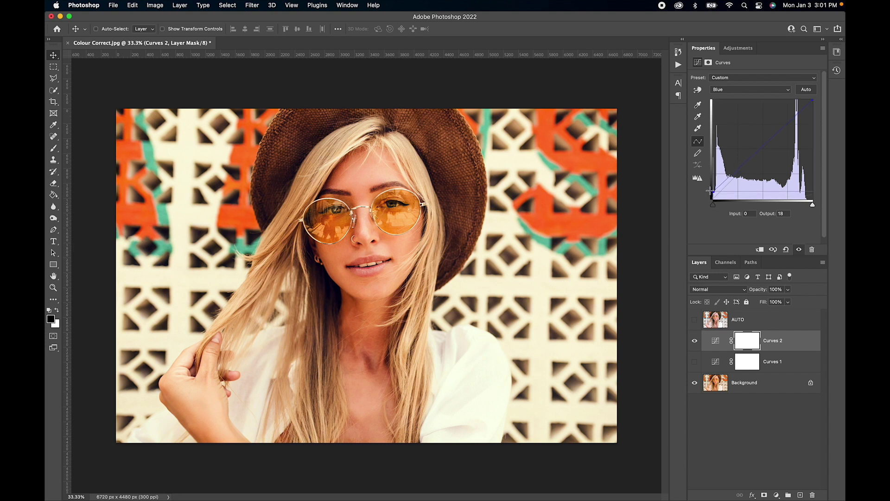
{"action": "left_click_drag", "start_coordinate": [812, 205], "coordinate": [797, 205]}
{"action": "left_click_drag", "start_coordinate": [753, 146], "coordinate": [753, 146]}
Step: Pull the Red channel midtones down from 138 to 105
{"action": "left_click", "coordinate": [791, 90]}
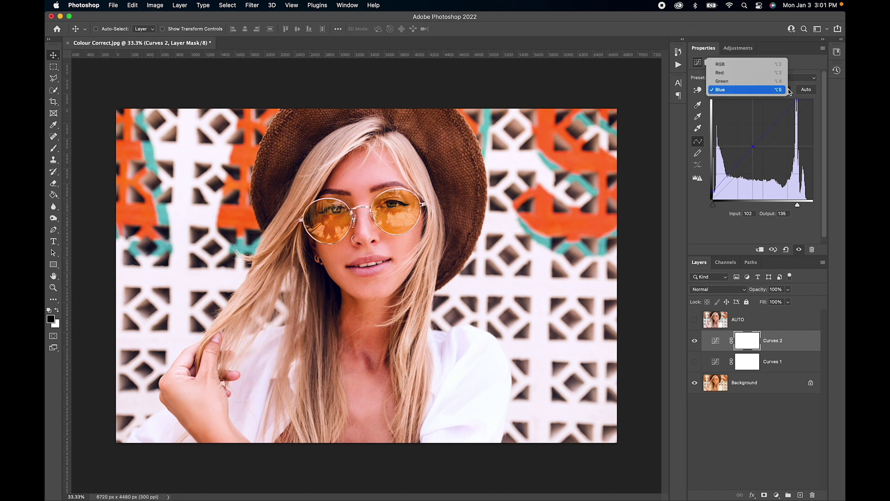
{"action": "left_click", "coordinate": [760, 71]}
{"action": "left_click_drag", "start_coordinate": [764, 151], "coordinate": [768, 158]}
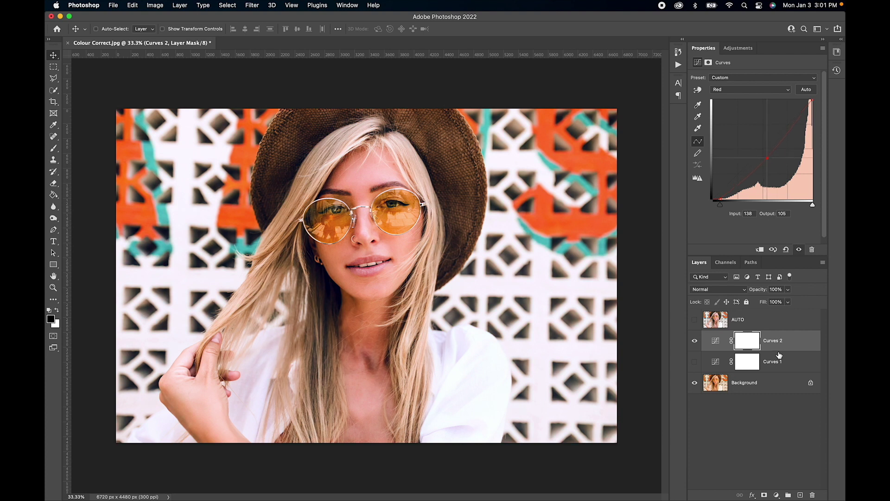
Step: Compare the image with and without Curves 2, then stamp visible layers into a new layer
{"action": "left_click", "coordinate": [695, 342]}
{"action": "left_click", "coordinate": [695, 342]}
{"action": "left_click", "coordinate": [695, 342]}
{"action": "key", "text": "super+alt+shift+e"}
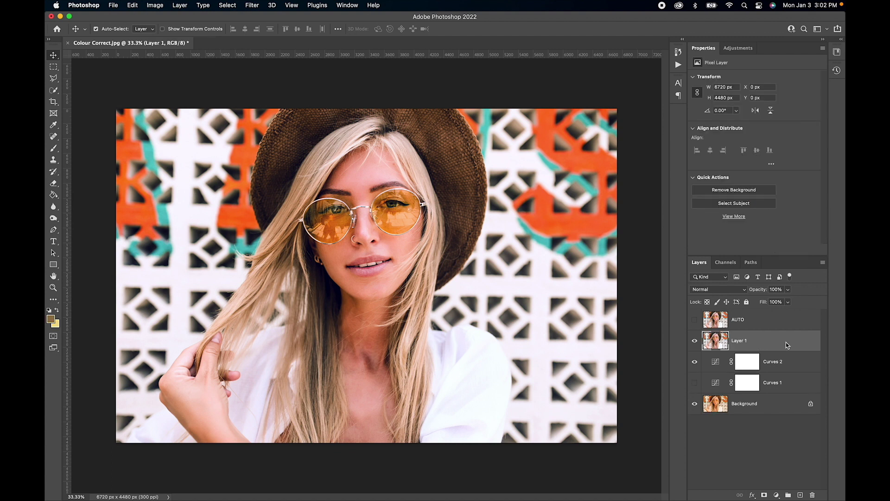
Step: Rename the stamped layer 'MAN', hide Curves 2 and show the AUTO layer
{"action": "double_click", "coordinate": [738, 341]}
{"action": "type", "text": "MAN"}
{"action": "key", "text": "Return"}
{"action": "left_click", "coordinate": [695, 362]}
{"action": "left_click", "coordinate": [695, 321]}
Step: Hide AUTO and toggle MAN against the original photo, leaving MAN visible
{"action": "left_click", "coordinate": [695, 321]}
{"action": "left_click", "coordinate": [695, 341]}
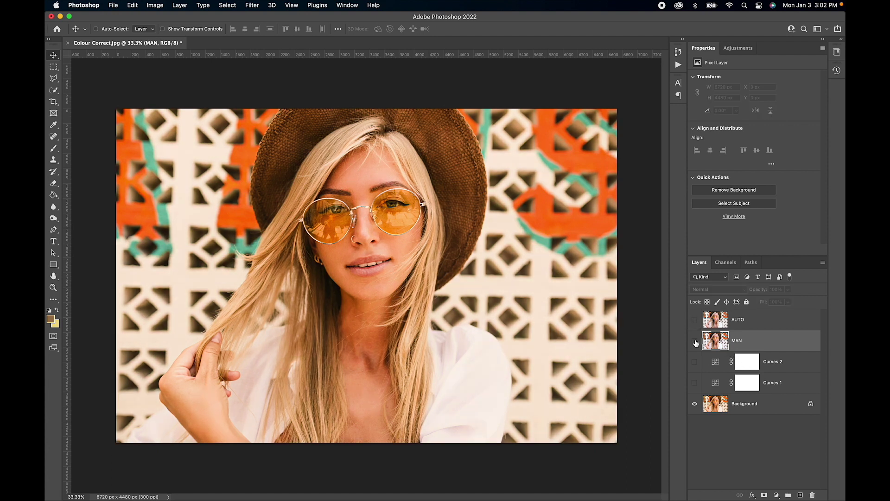
{"action": "left_click", "coordinate": [695, 342]}
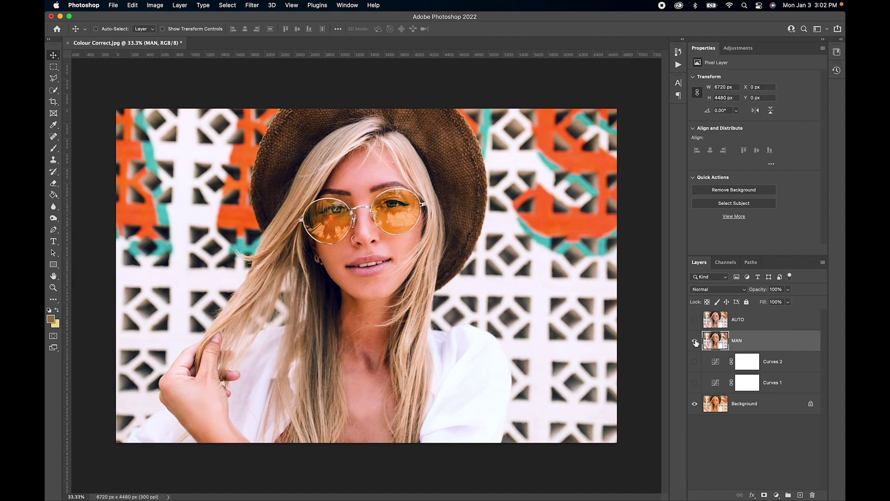
{"action": "left_click", "coordinate": [695, 342]}
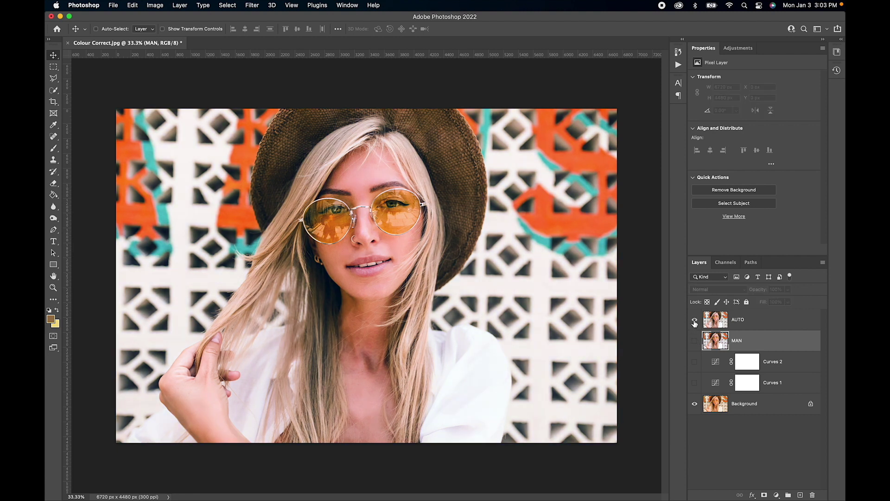
{"action": "left_click", "coordinate": [694, 320]}
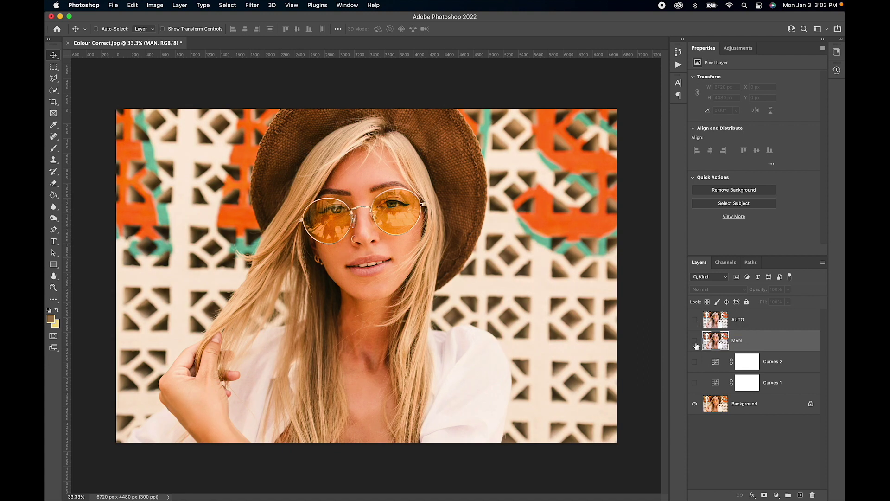
{"action": "left_click", "coordinate": [694, 341]}
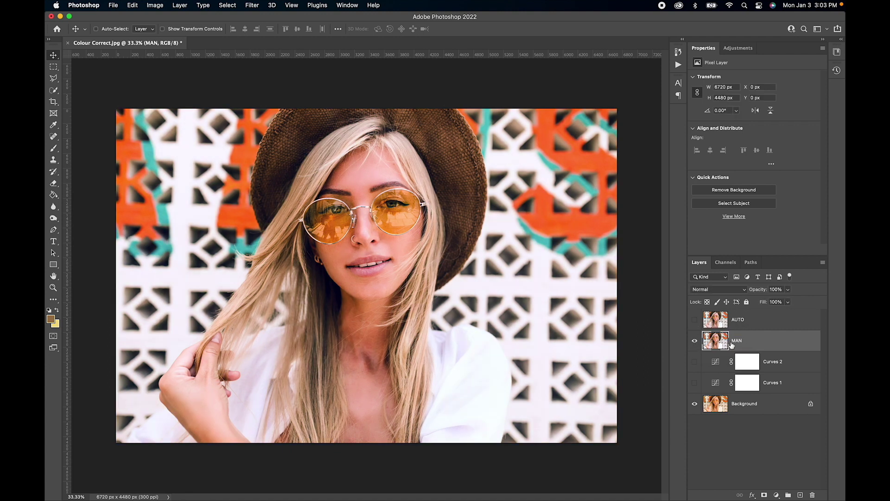